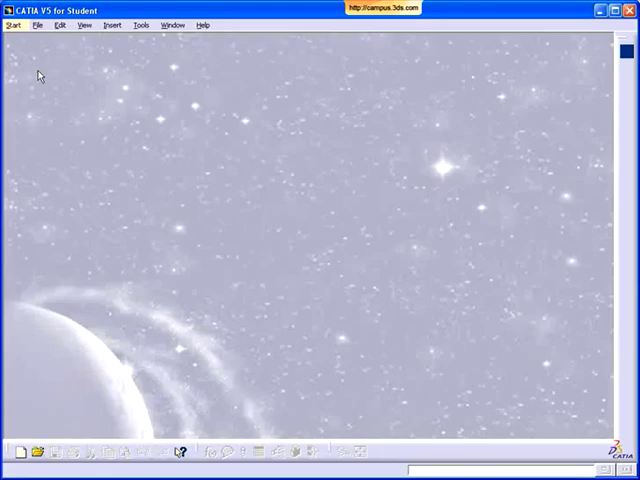
# - Open '500 Ensemble principal.CATProduct' from the Car > Product folder
pyautogui.click(37, 26)
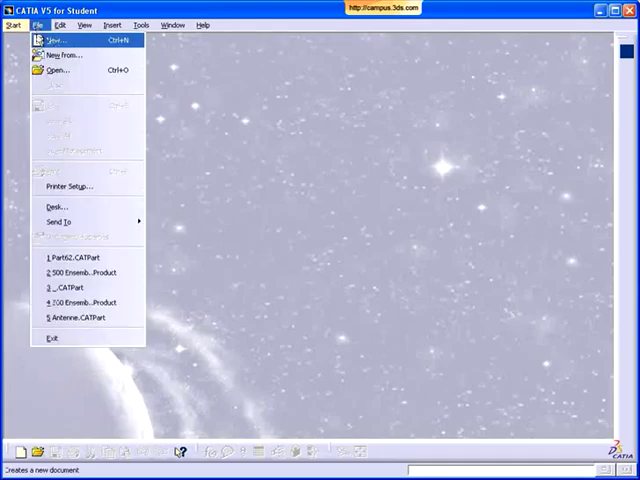
pyautogui.click(58, 72)
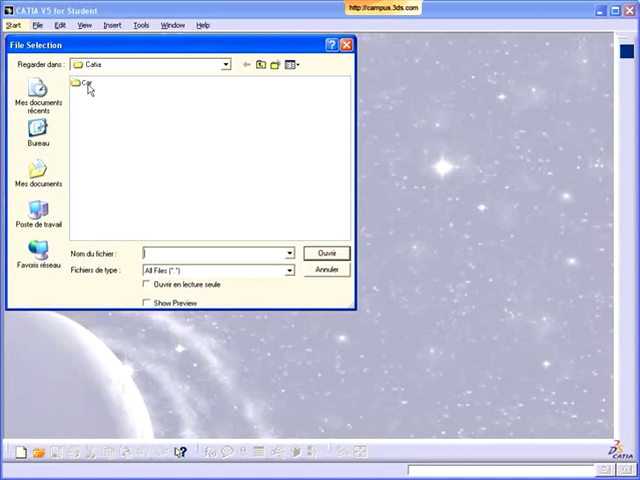
pyautogui.doubleClick(86, 84)
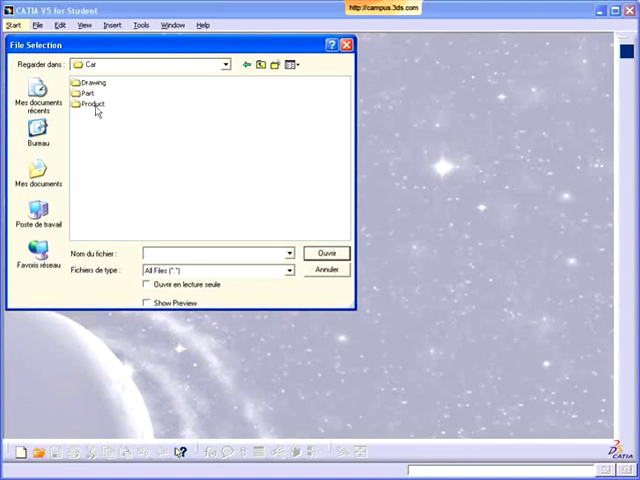
pyautogui.doubleClick(92, 104)
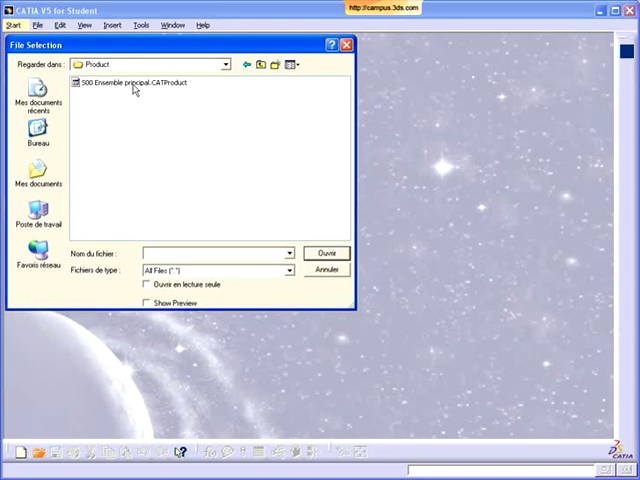
pyautogui.doubleClick(133, 85)
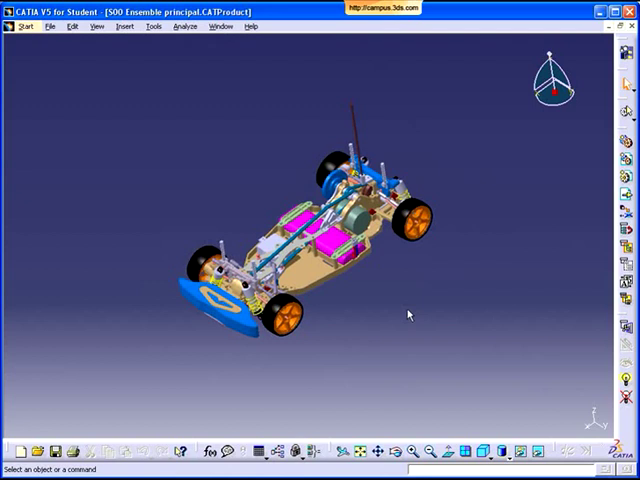
# - Zoom in until the chassis, battery packs, motor and suspension fill the window
pyautogui.moveTo(407, 314); pyautogui.dragTo(405, 311, button='middle')
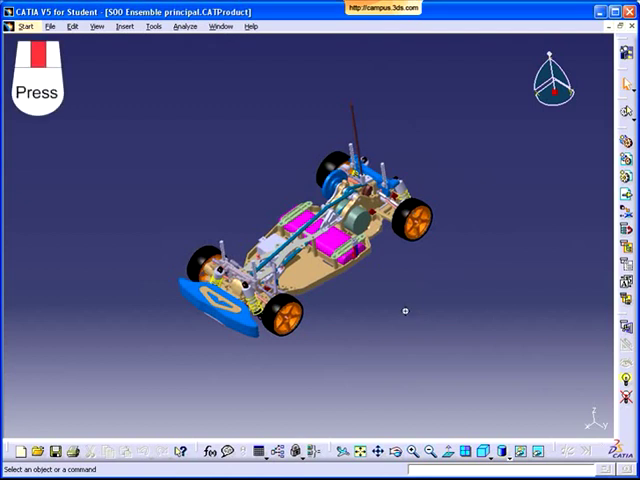
pyautogui.click(405, 311)
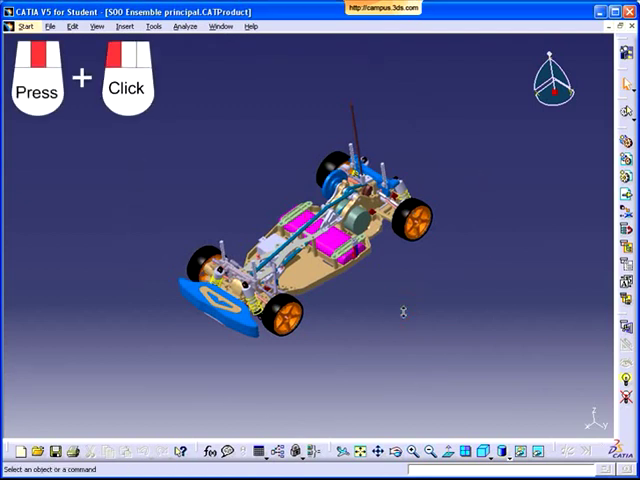
pyautogui.moveTo(403, 312)
pyautogui.mouseDown(button='middle')
pyautogui.moveTo(401, 228)
pyautogui.moveTo(408, 226)
pyautogui.mouseUp(button='middle')
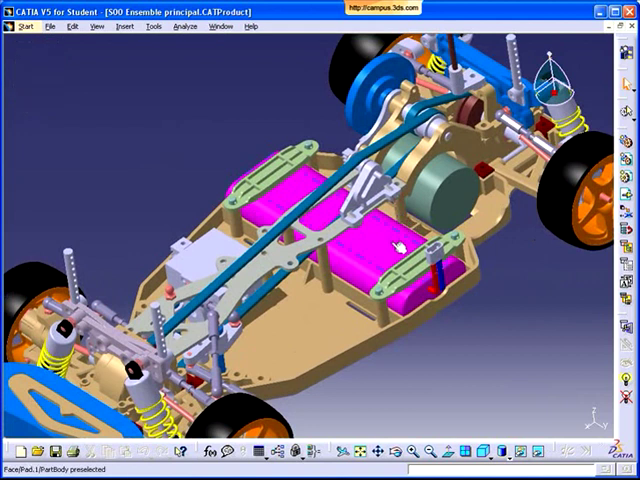
# - Orbit the car to a low, tilted side view along the chassis length
pyautogui.moveTo(488, 347); pyautogui.dragTo(488, 349, button='middle')
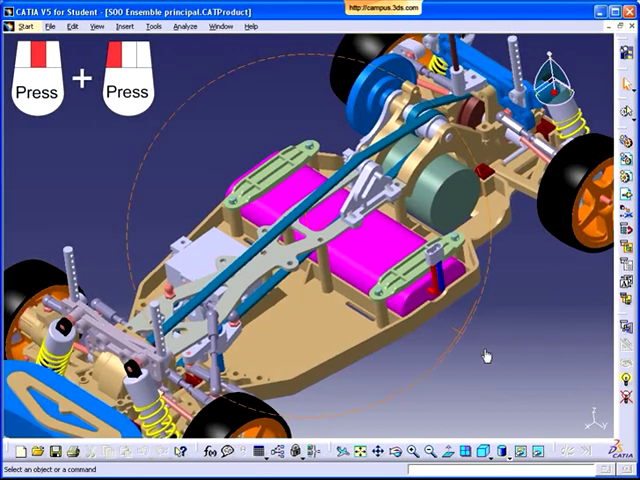
pyautogui.moveTo(488, 349)
pyautogui.mouseDown(button='middle')
pyautogui.moveTo(436, 337)
pyautogui.moveTo(453, 273)
pyautogui.mouseUp(button='middle')
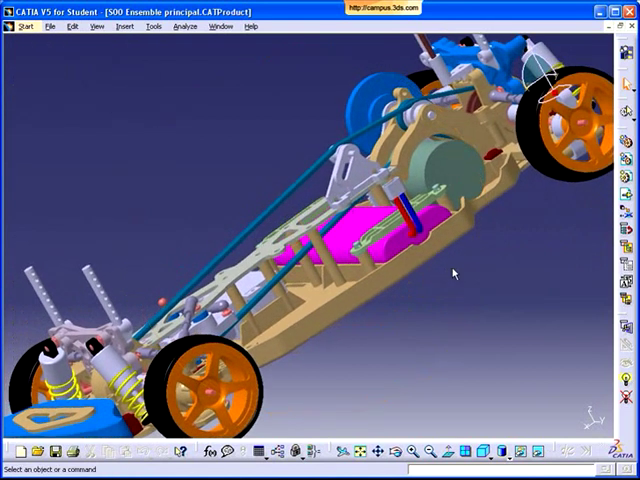
# - Recentre on the front wheel and zoom to its orange rim and suspension spring
pyautogui.middleClick(218, 397)
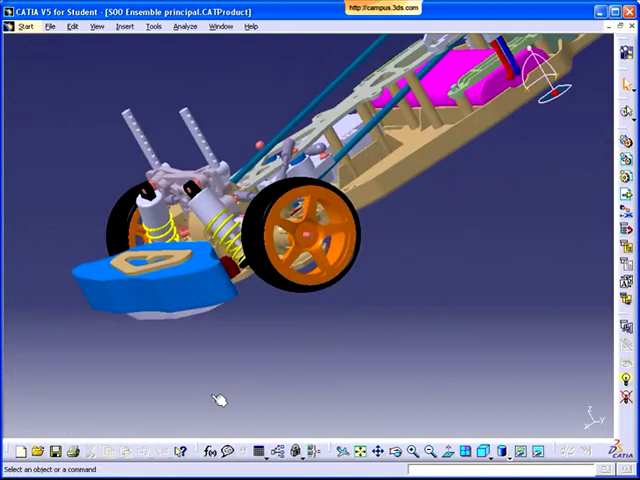
pyautogui.moveTo(309, 248)
pyautogui.mouseDown(button='middle')
pyautogui.moveTo(365, 271)
pyautogui.moveTo(400, 257)
pyautogui.moveTo(357, 293)
pyautogui.moveTo(303, 316)
pyautogui.moveTo(251, 317)
pyautogui.moveTo(251, 217)
pyautogui.moveTo(256, 220)
pyautogui.mouseUp(button='middle')
pyautogui.click(252, 308)
pyautogui.click(251, 313)
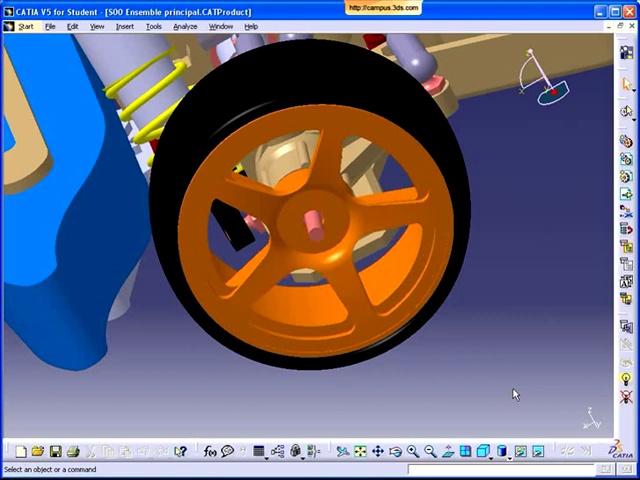
# - Fit the whole car in the view and switch to the isometric orientation
pyautogui.click(361, 453)
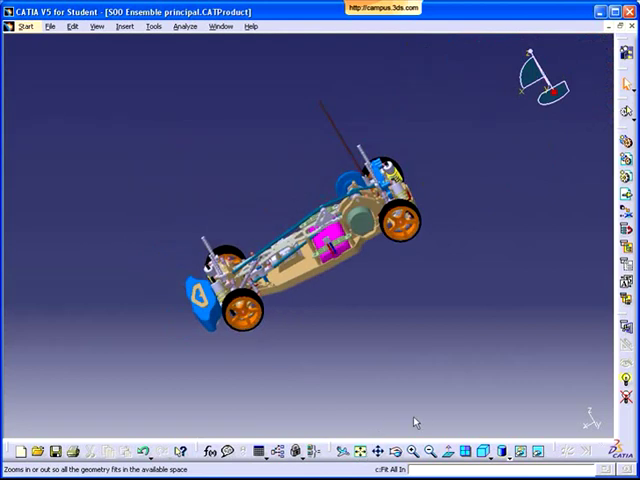
pyautogui.click(484, 450)
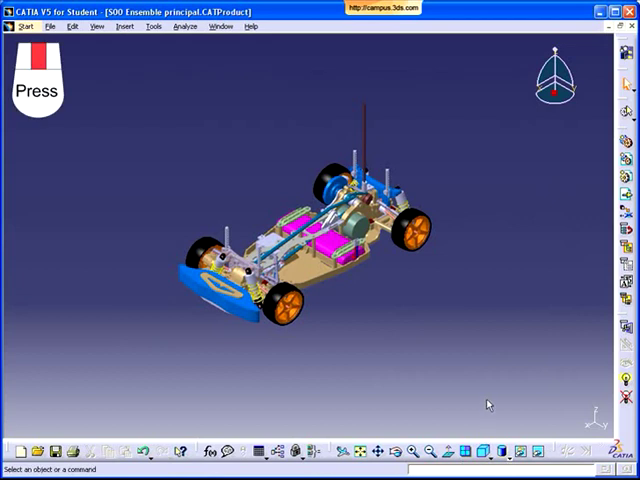
# - Pan the isometric car slightly to the left in the window
pyautogui.moveTo(413, 319)
pyautogui.mouseDown(button='middle')
pyautogui.moveTo(369, 318)
pyautogui.moveTo(406, 317)
pyautogui.moveTo(406, 267)
pyautogui.moveTo(406, 298)
pyautogui.mouseUp(button='middle')
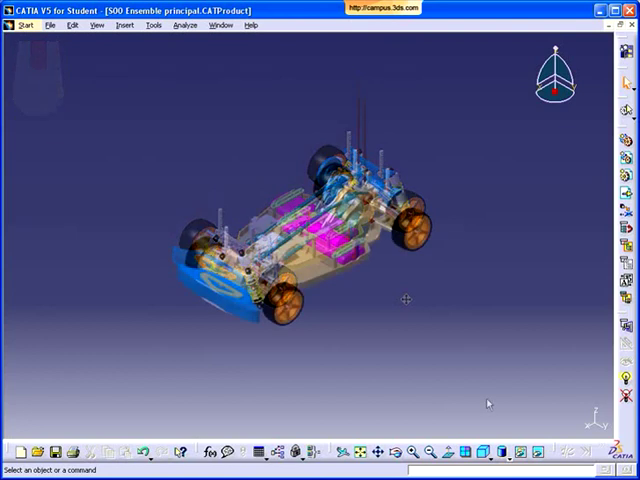